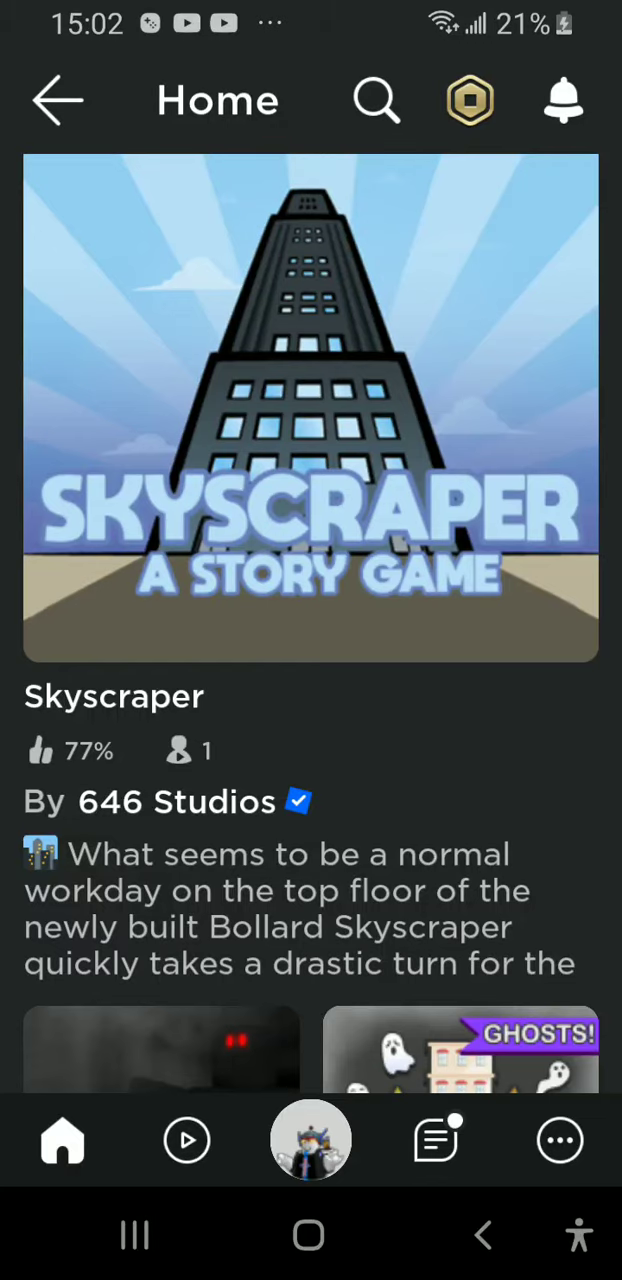
pyautogui.scroll(2, 311, 600)
pyautogui.scroll(-3, 311, 600)
pyautogui.scroll(-6, 311, 600)
pyautogui.scroll(1, 311, 600)
pyautogui.scroll(-3, 311, 600)
pyautogui.scroll(-5, 311, 600)
pyautogui.scroll(-5, 311, 600)
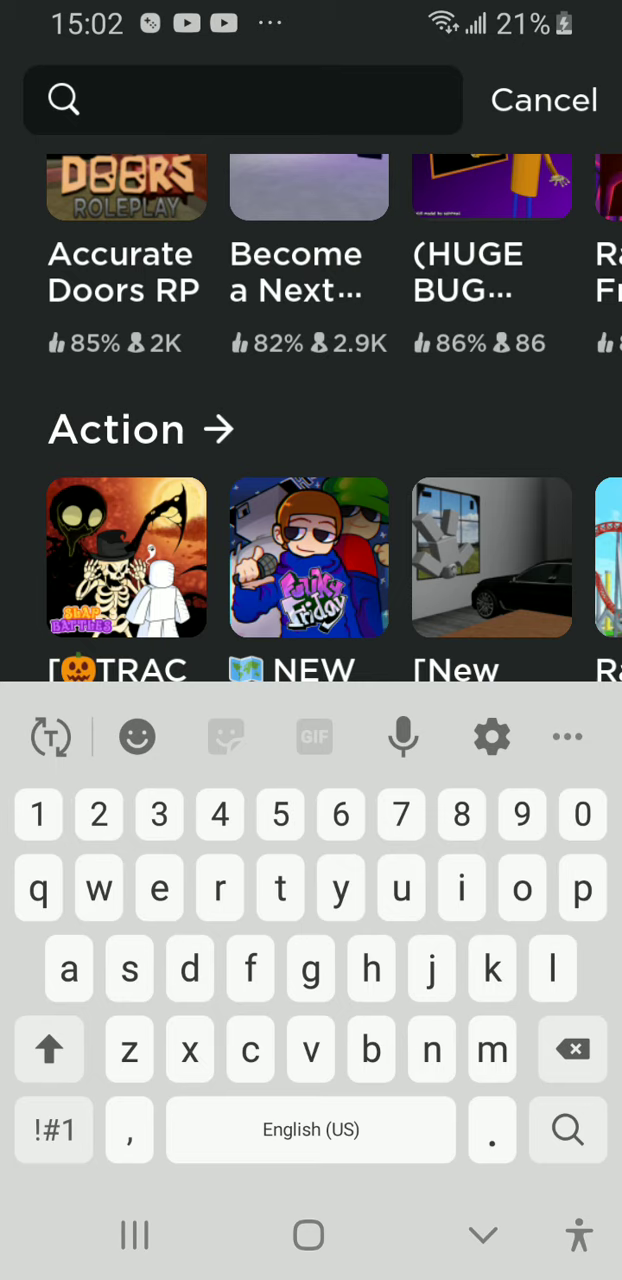
pyautogui.write('skysc')
# Step: Submit the 'skysc' search to list the Skyscraper story game by 646 Studios
pyautogui.press('Return')
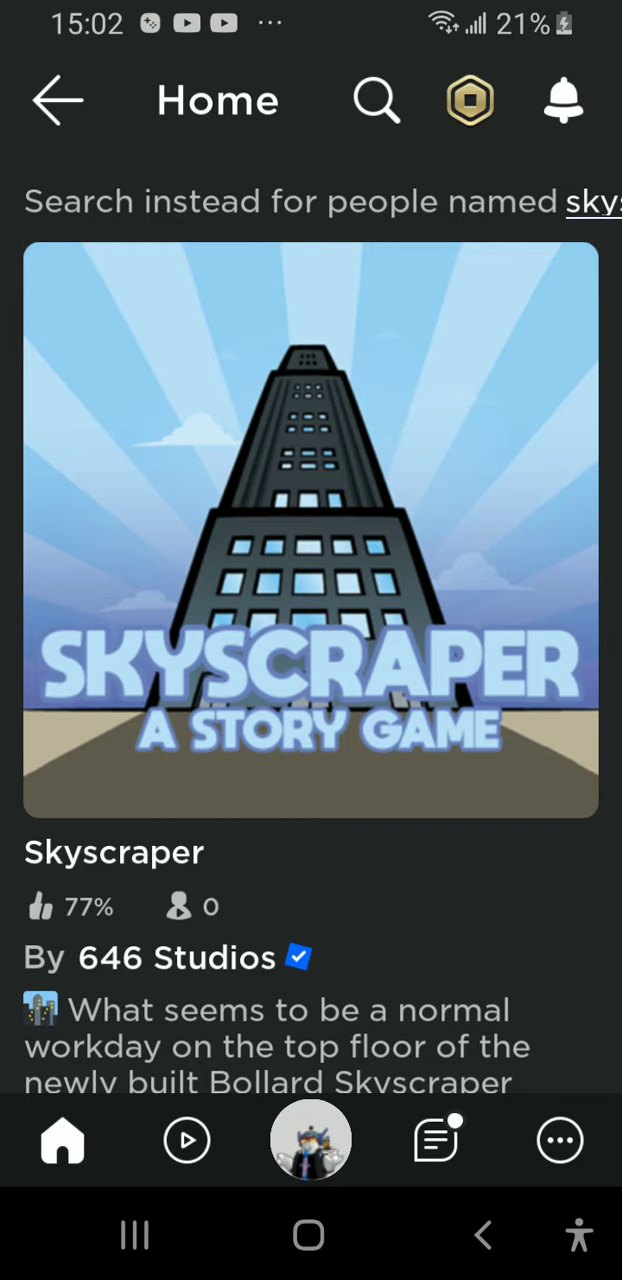
# Step: Open the Skyscraper game's details, upvote it, and view its Badges
pyautogui.click(310, 530)
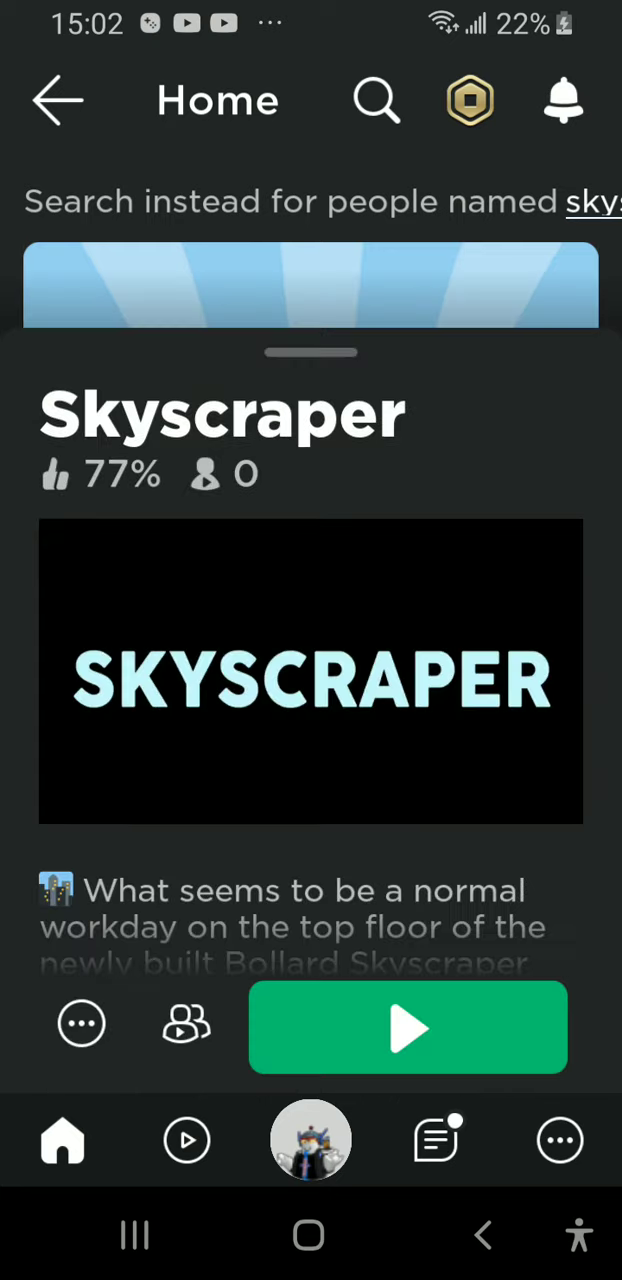
pyautogui.scroll(-5, 311, 640)
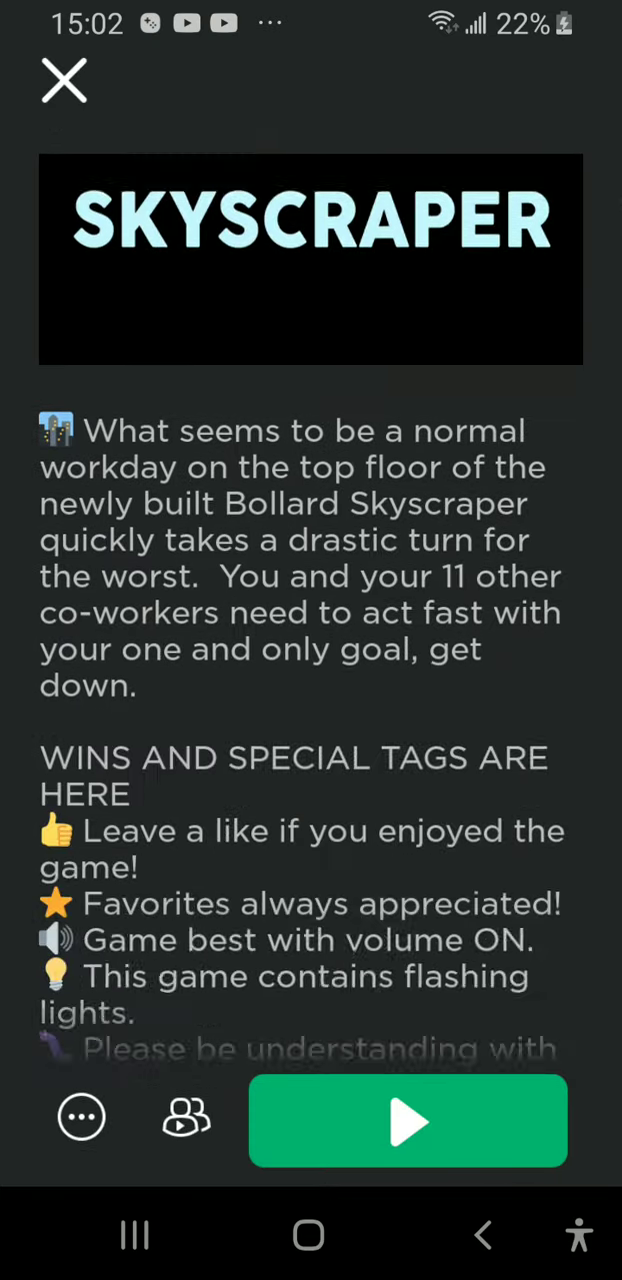
pyautogui.scroll(-10, 311, 640)
pyautogui.scroll(5, 311, 600)
pyautogui.click(520, 598)
pyautogui.scroll(-5, 311, 640)
pyautogui.scroll(-5, 311, 640)
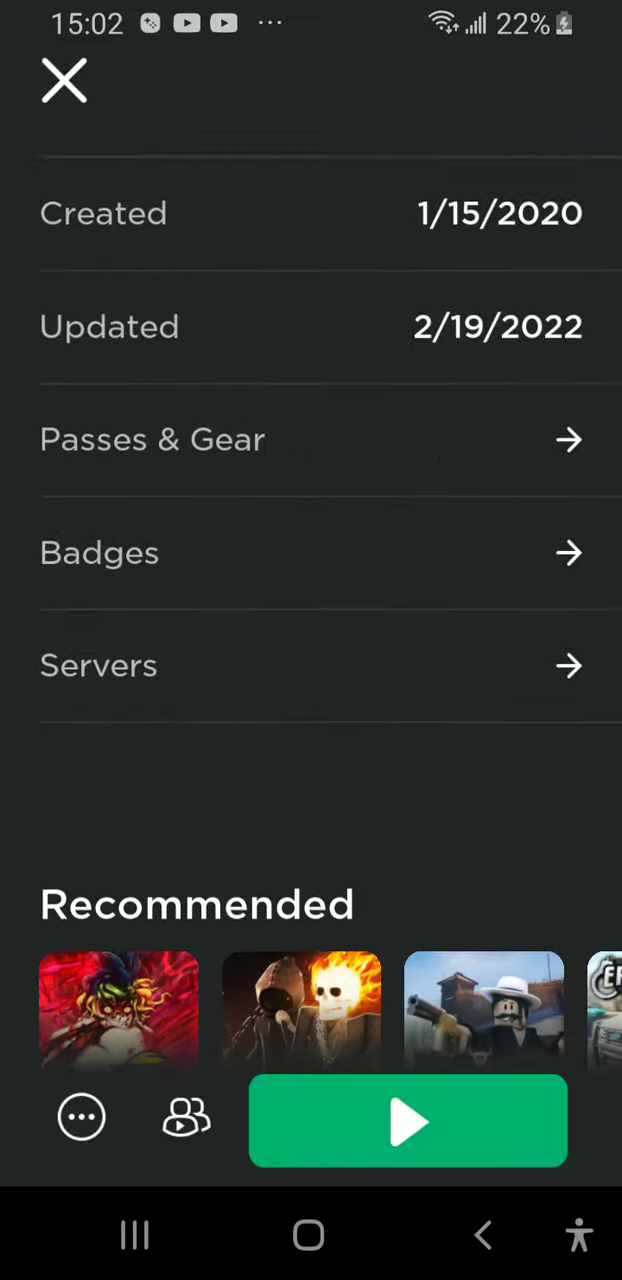
pyautogui.scroll(2, 311, 486)
pyautogui.click(150, 643)
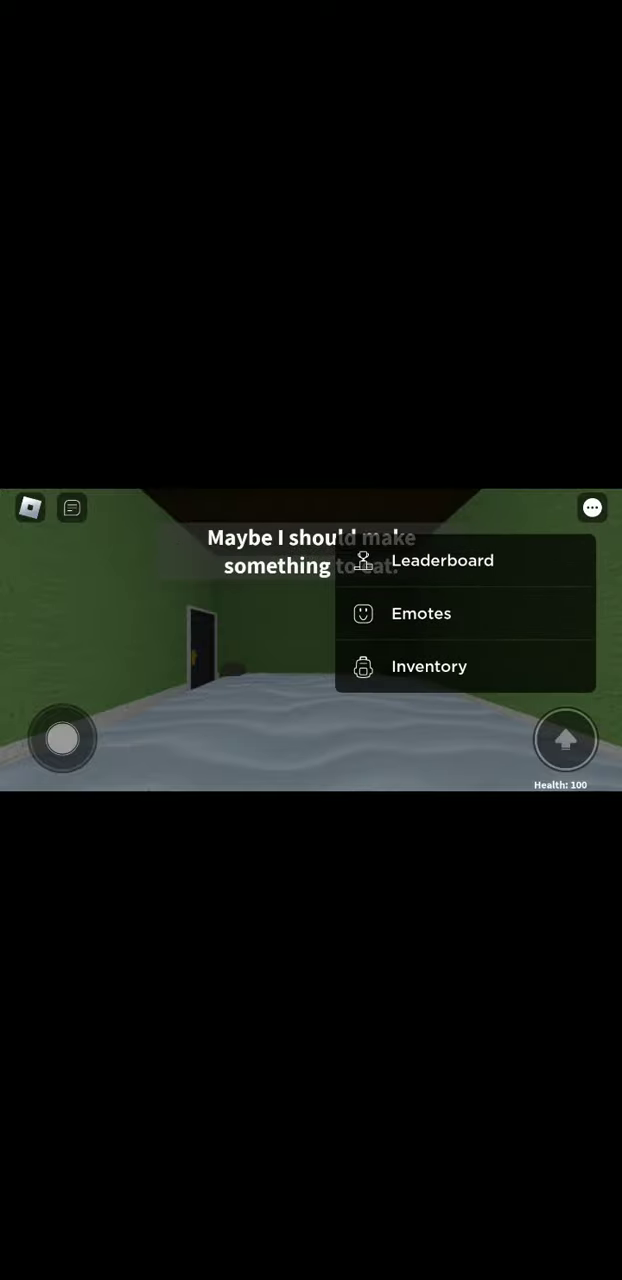
pyautogui.click(592, 507)
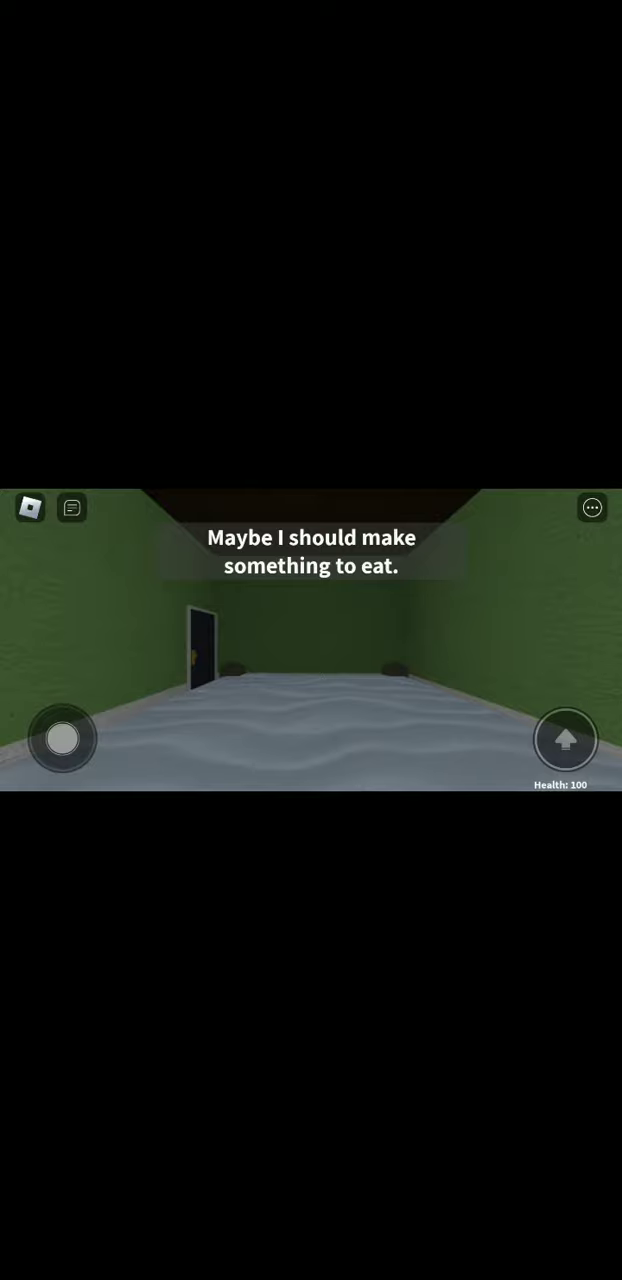